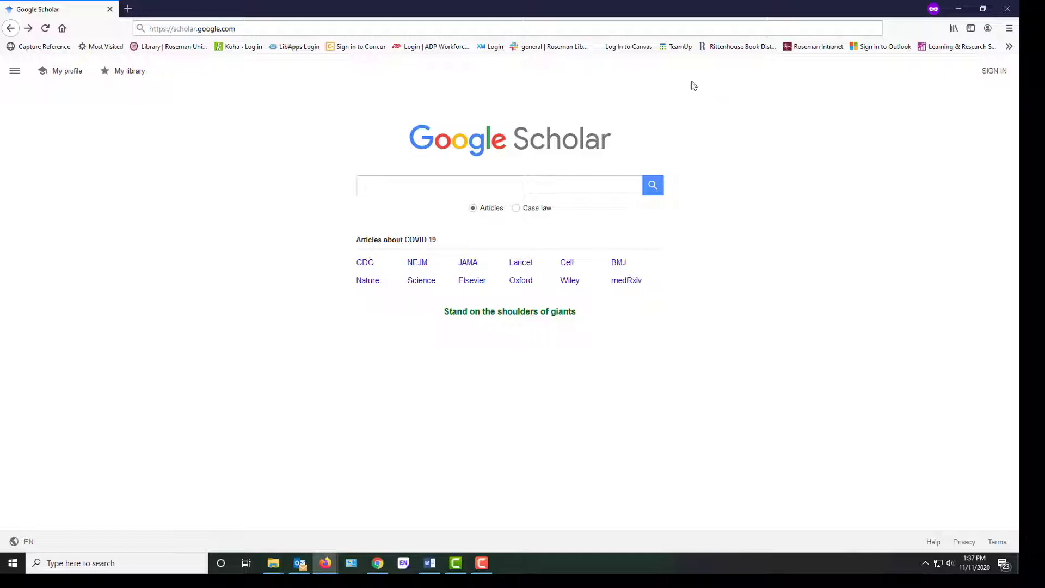
click(470, 182)
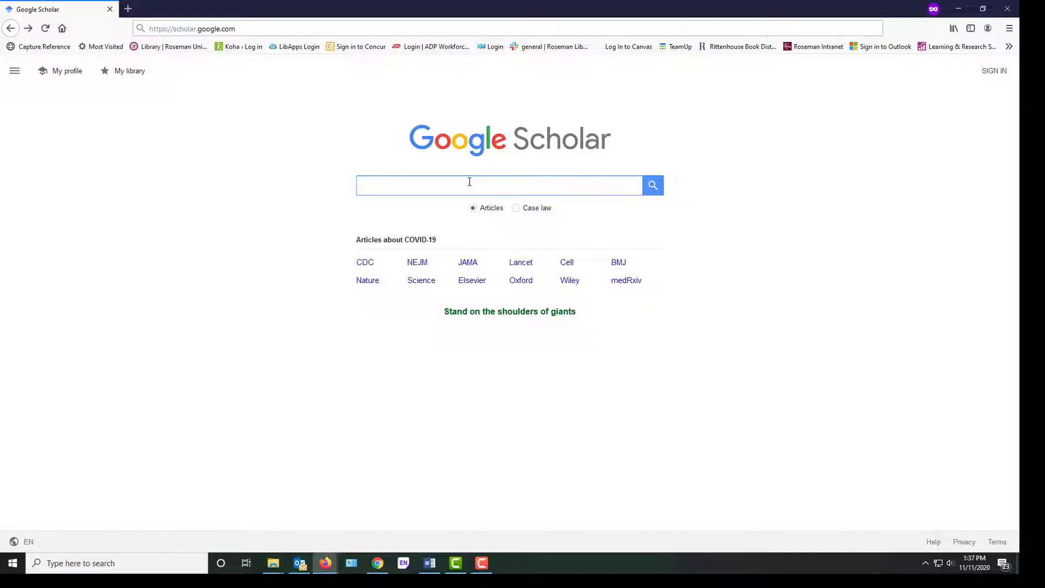
text(What is a pediatetic assessment tool)
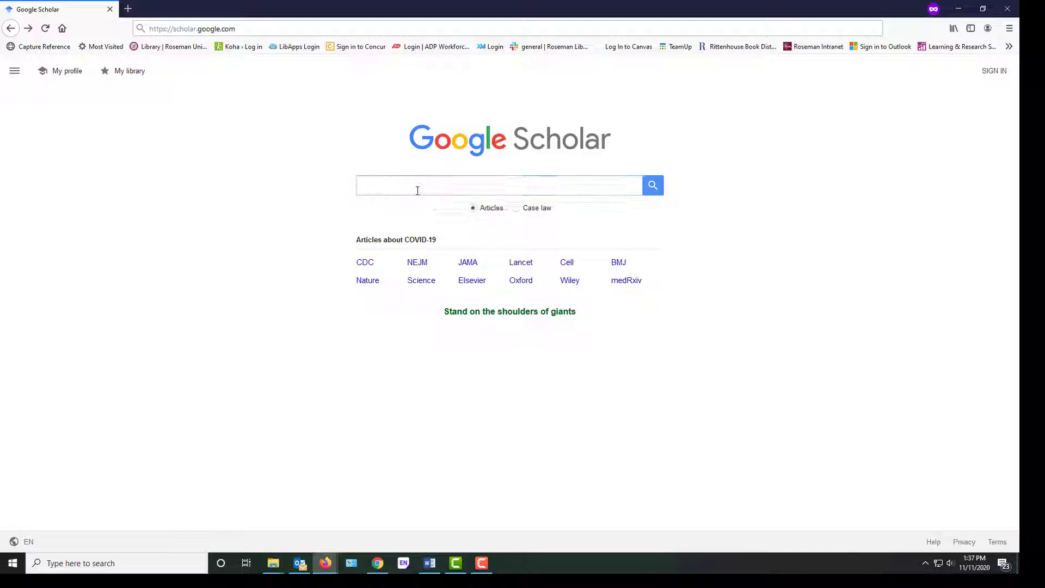
click(418, 191)
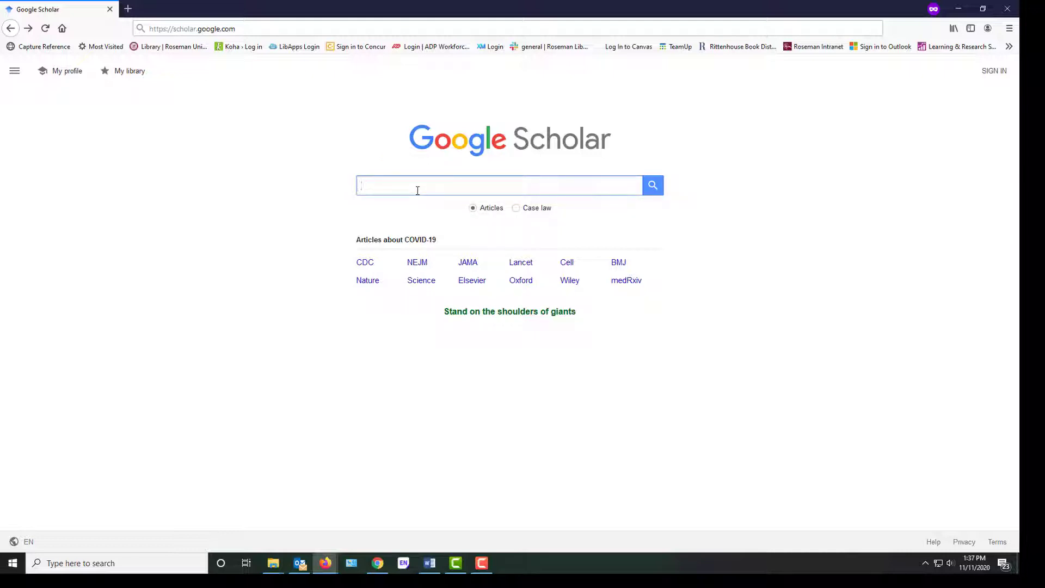
text(example of a pediatric assessment tool)
- Search Google Scholar articles for "pediatric pain assessment tool"
text(pediatric pain assessment tool)
click(350, 276)
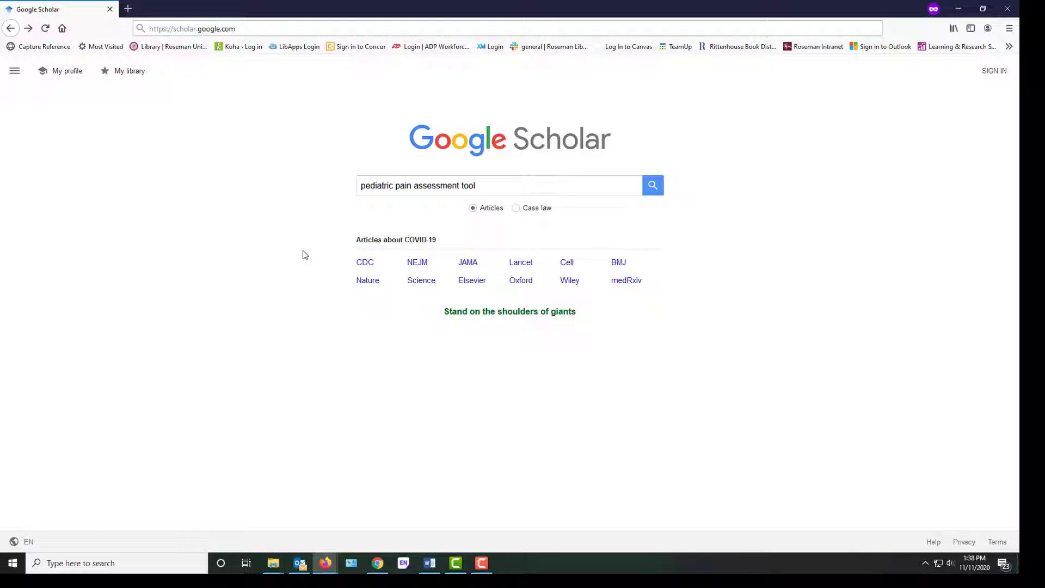
click(654, 191)
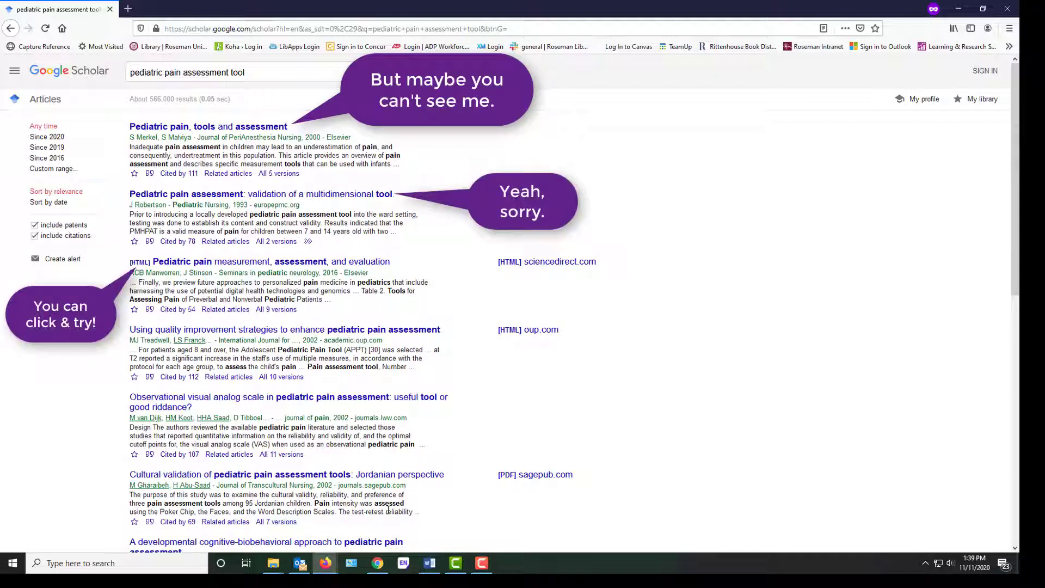
- Open the result "Pediatric pain, tools and assessment" and its full-text PDF, and return to the search results
click(217, 127)
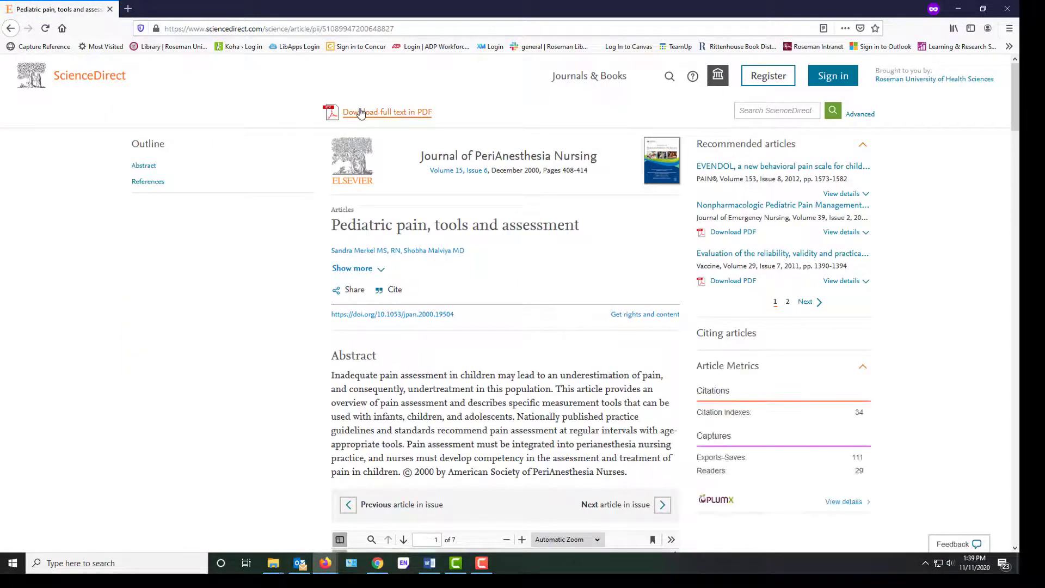
click(353, 112)
click(385, 163)
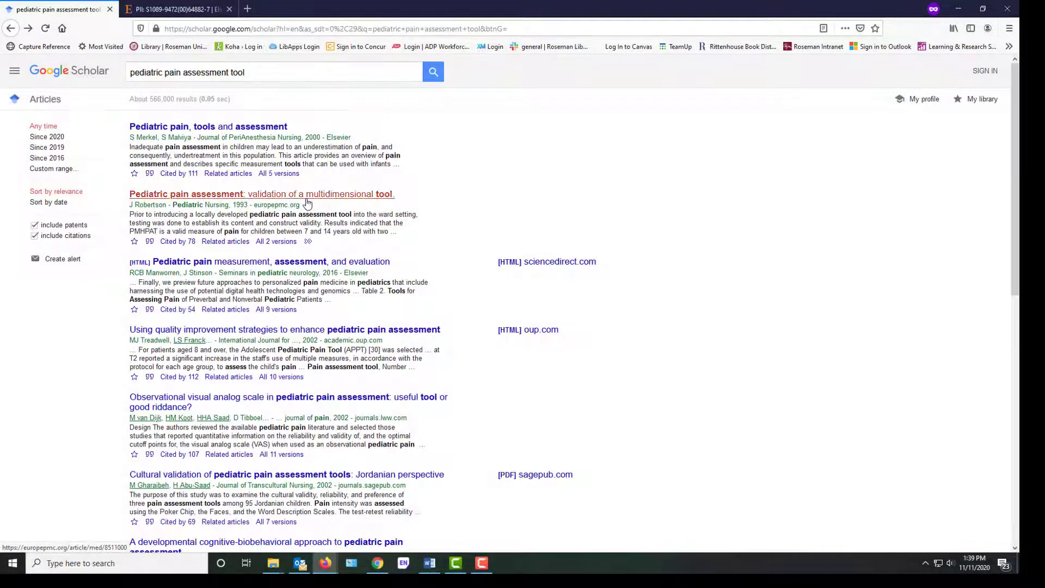
- Open the result "Pediatric pain assessment: validation of a multidimensional tool" and look for full text on its page
click(307, 203)
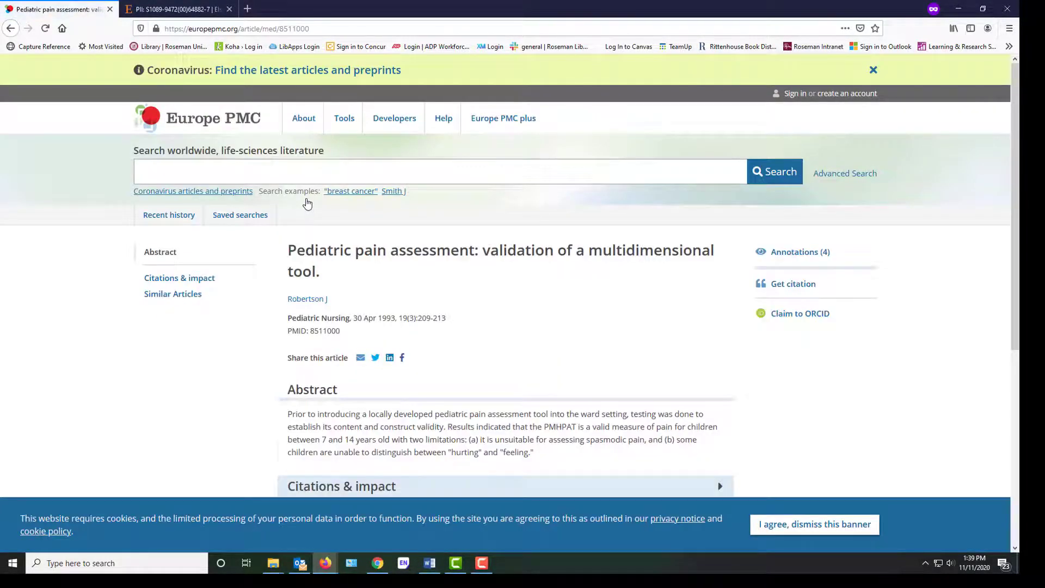
scroll(306, 203, down, 5)
scroll(313, 207, up, 4)
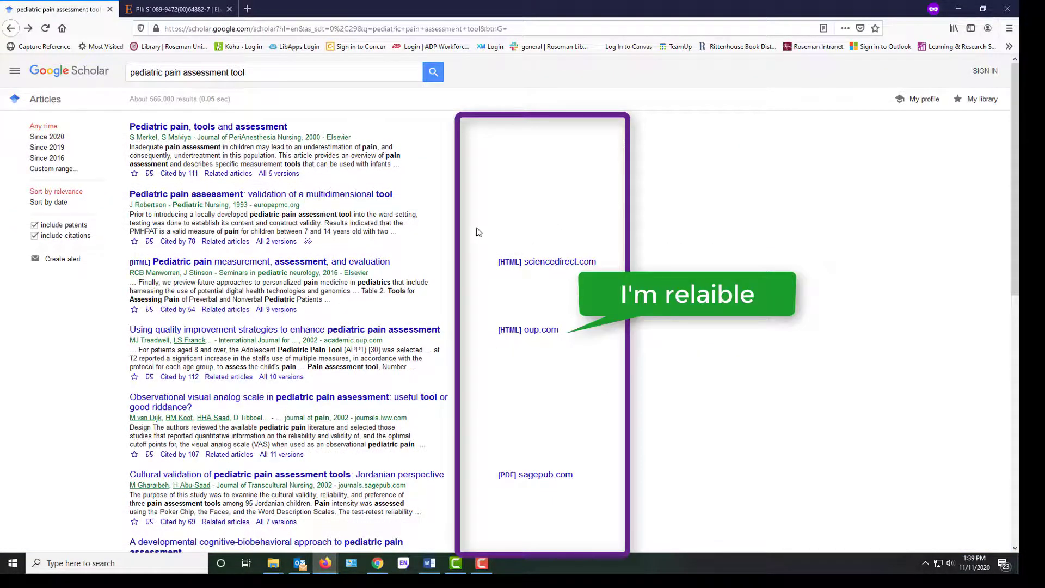
- Open the oup.com full text of "Using quality improvement strategies to enhance pediatric pain assessment" and look through the article
click(536, 330)
scroll(452, 343, down, 8)
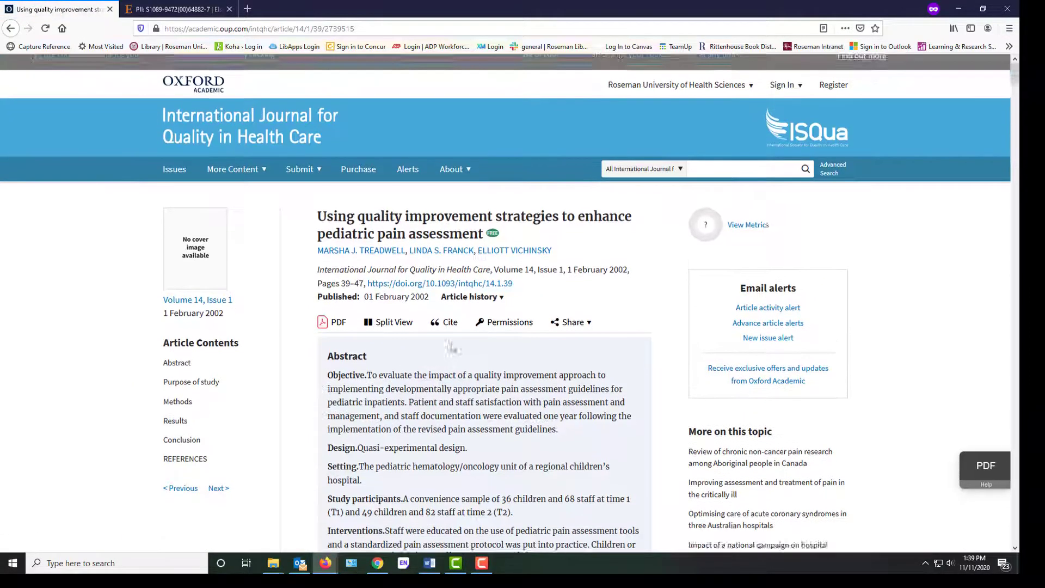
scroll(452, 338, down, 5)
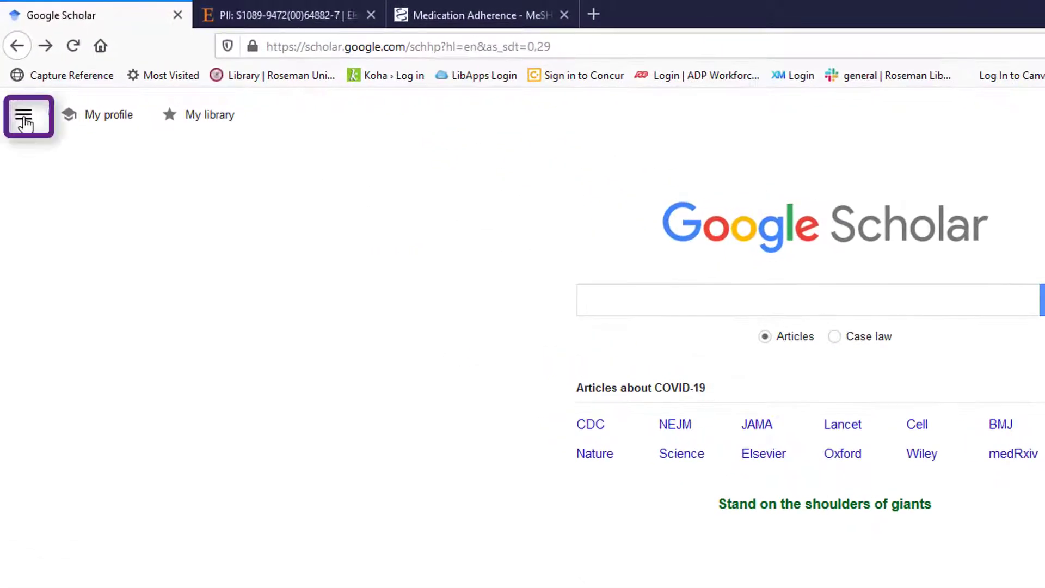
- Start an advanced search for articles with all of the words "patient medication" and the exact phrase "health literacy"
click(23, 121)
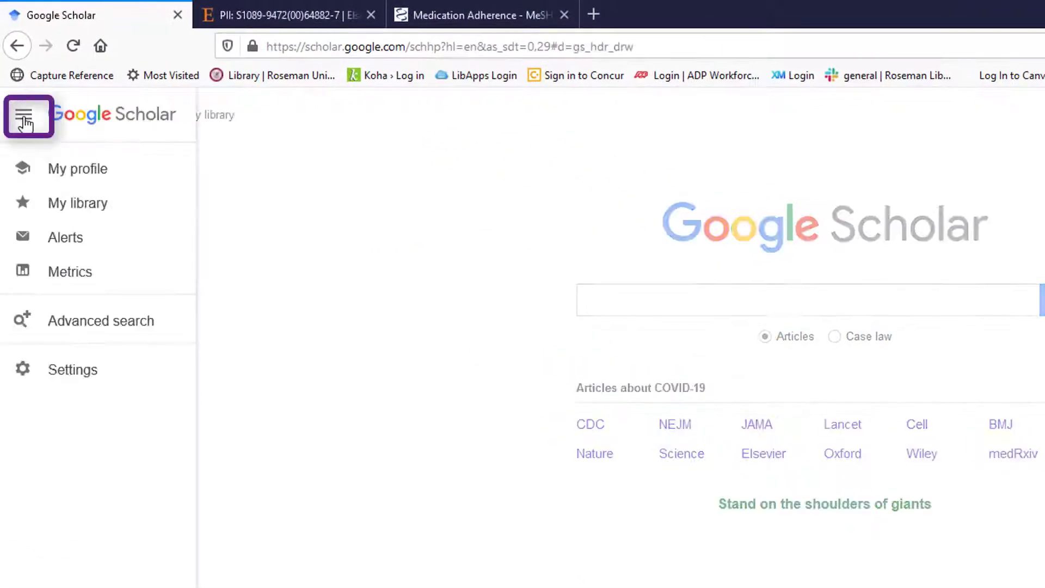
click(62, 323)
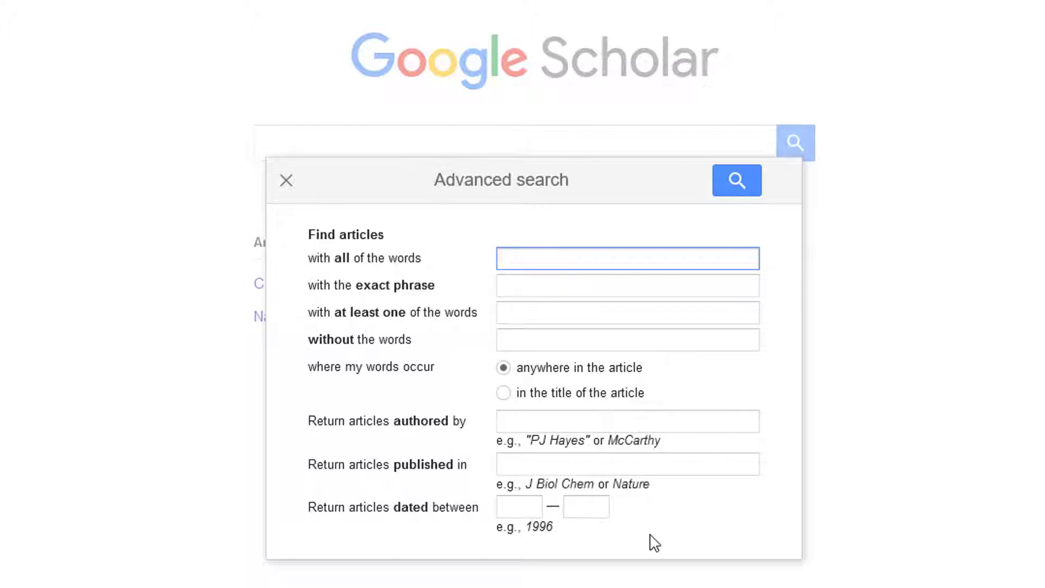
text(patient medication)
click(587, 287)
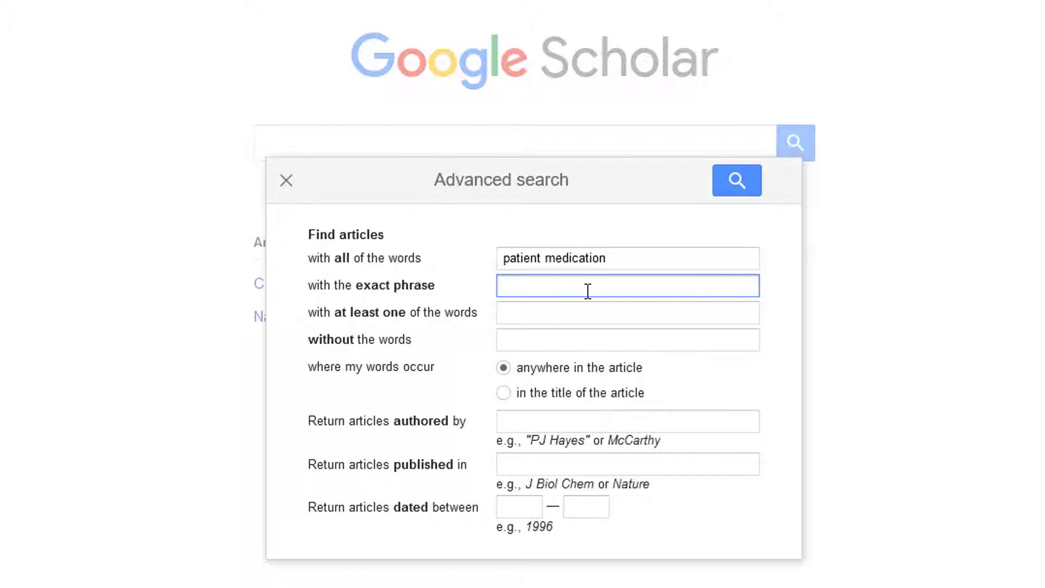
text(health lit)
text(eracy)
- Require at least one of the words "compliance adherence", leave the excluded words empty, and run the advanced search
click(609, 315)
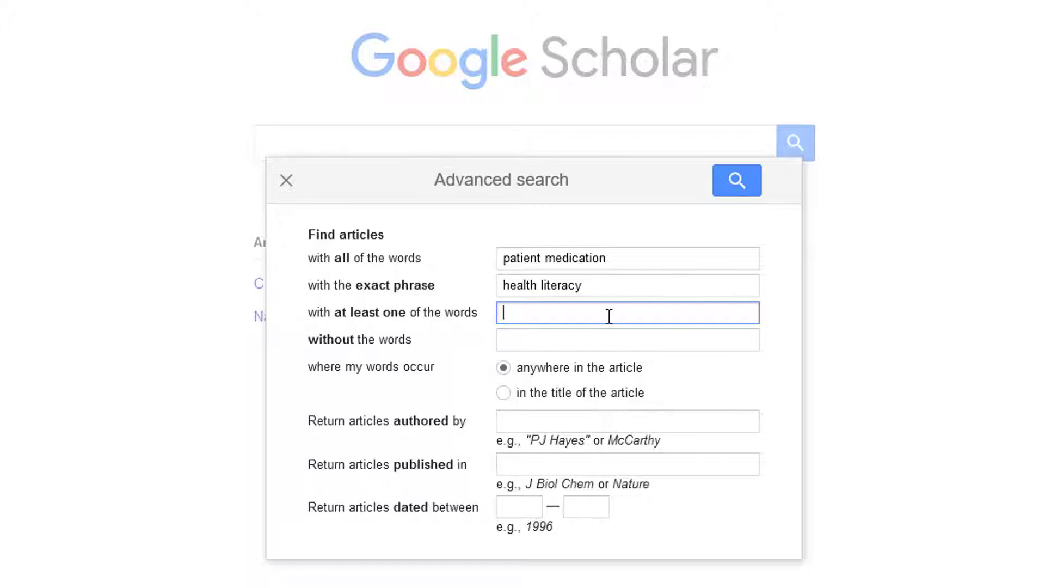
text(compliance adherence)
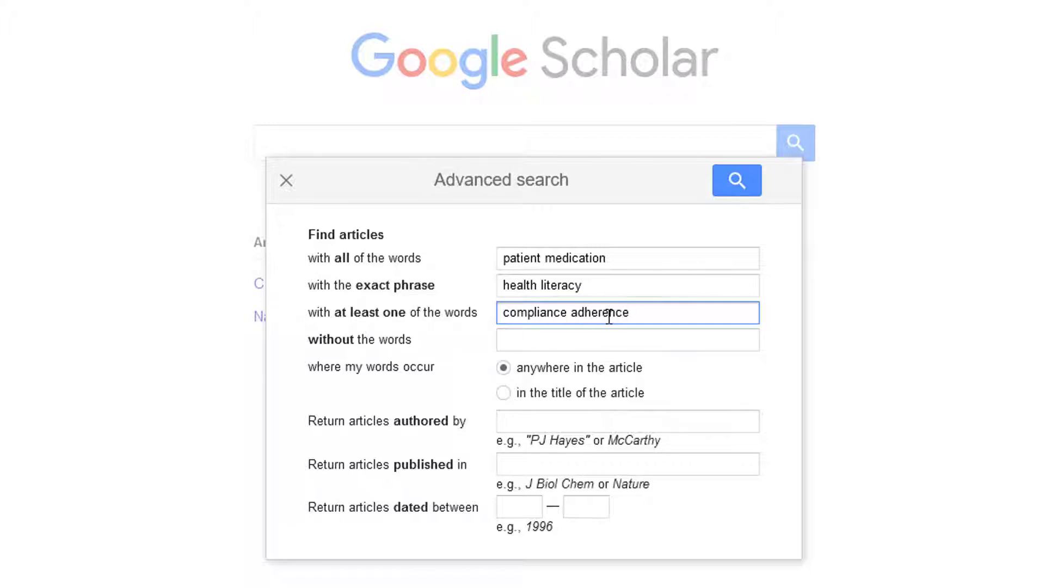
click(673, 341)
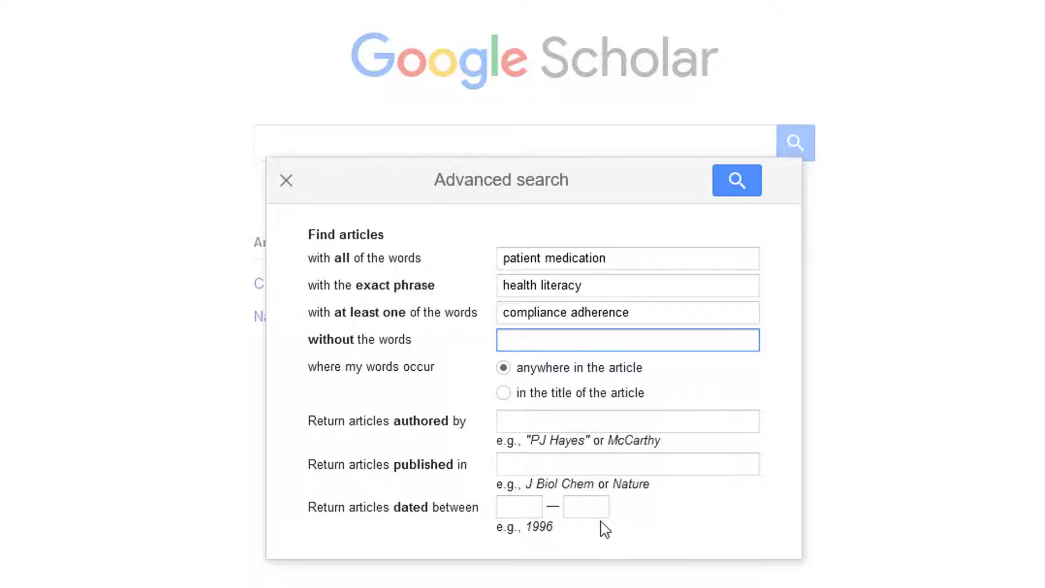
click(747, 185)
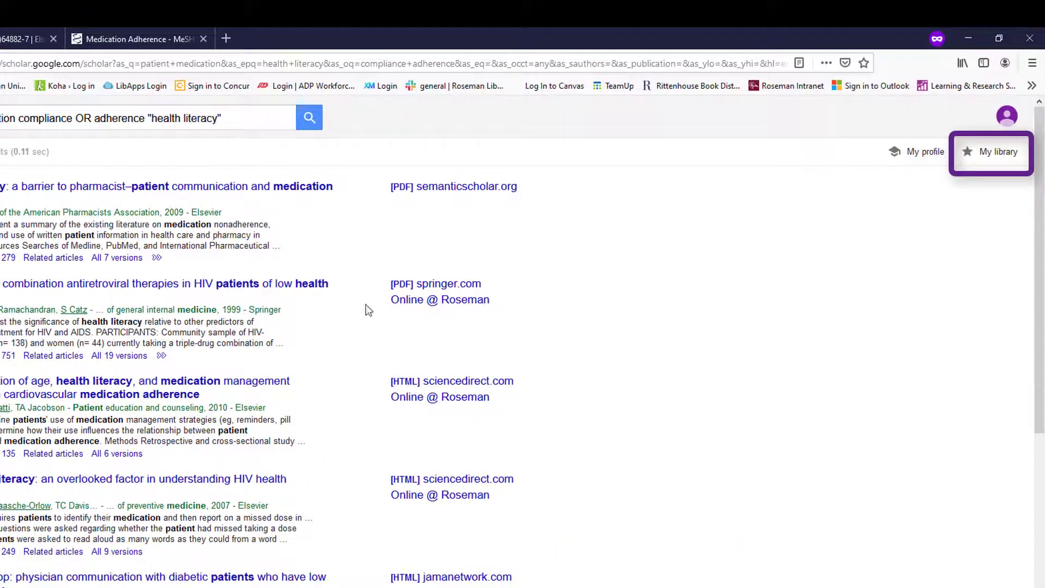
- View the formatted citations for the first health literacy result and the list of articles citing it, and return to the results
click(1004, 154)
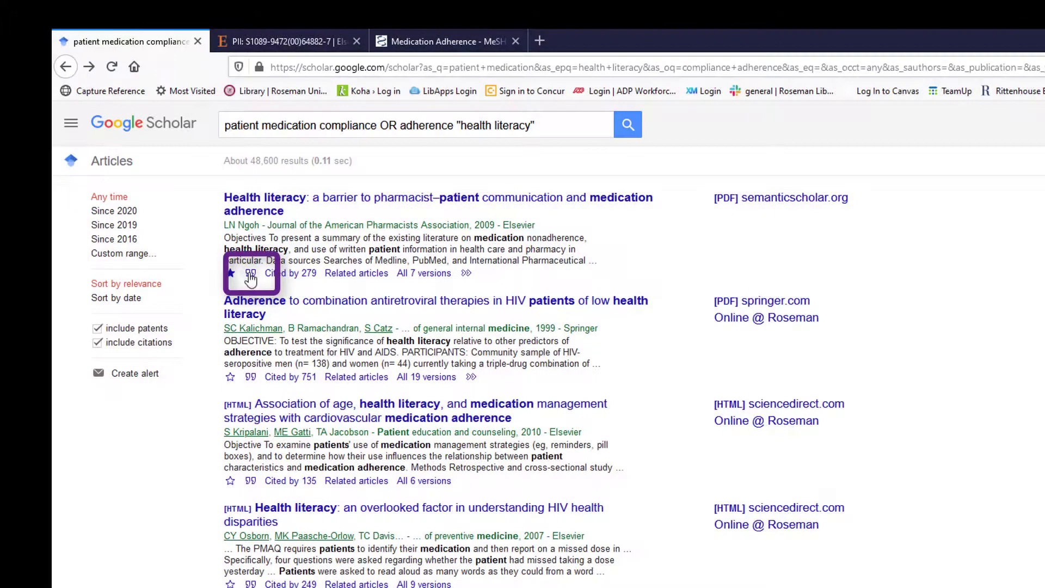
click(250, 274)
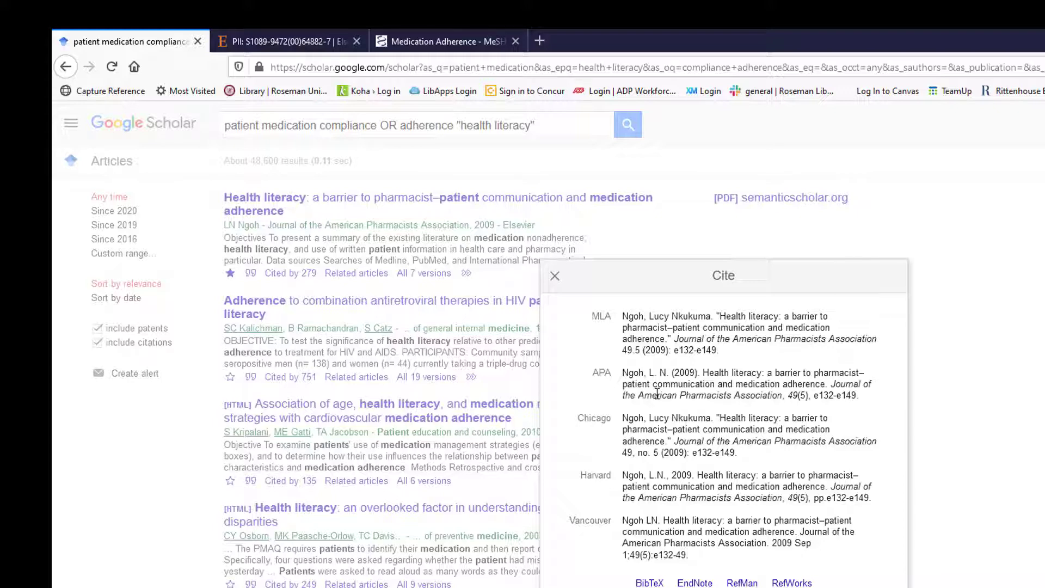
key(Escape)
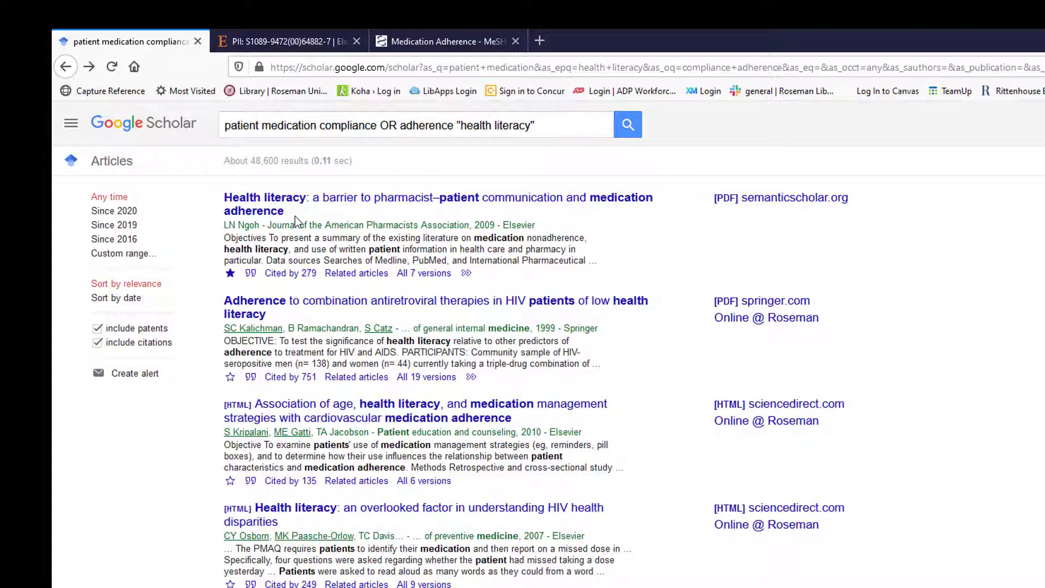
click(303, 273)
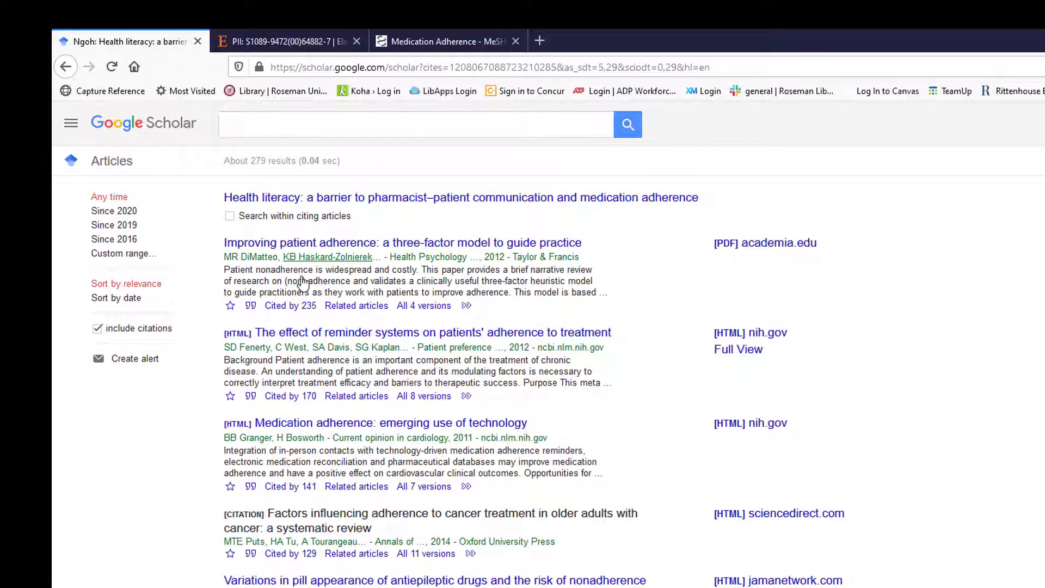
key(alt+Left)
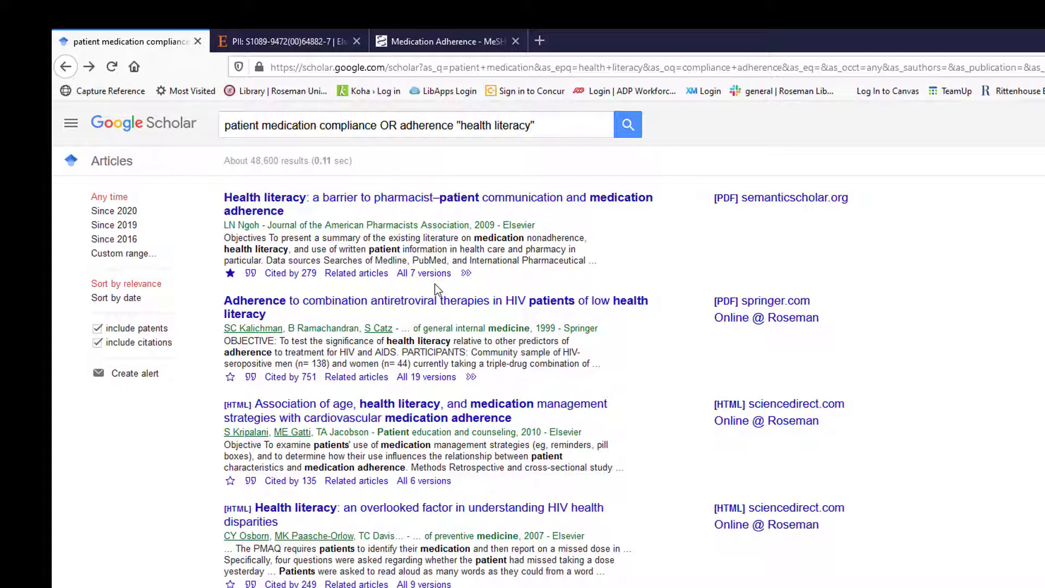
- Configure the bibliography manager setting to show links to import citations into EndNote, and save the settings
click(72, 126)
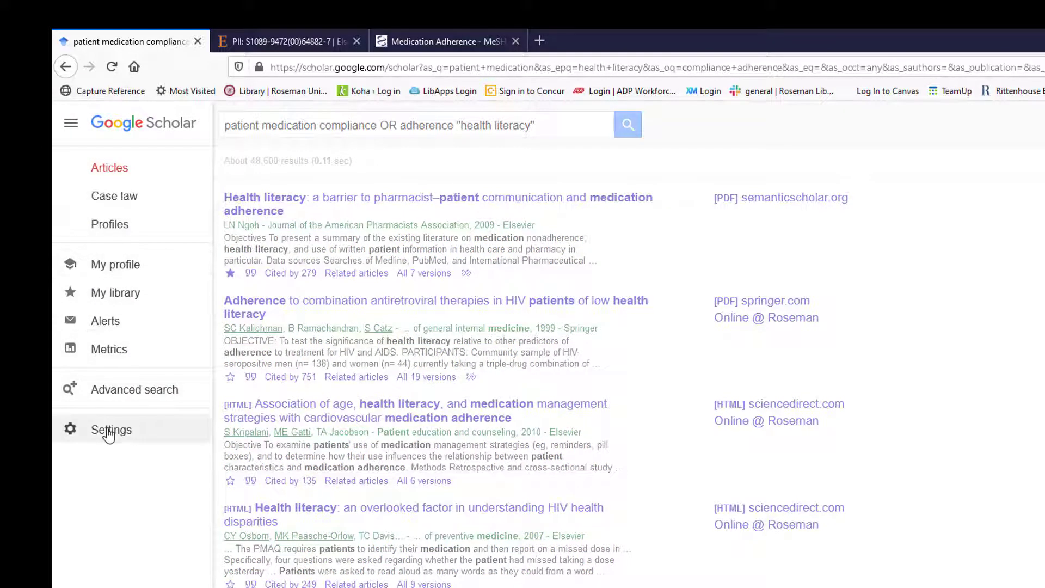
click(109, 432)
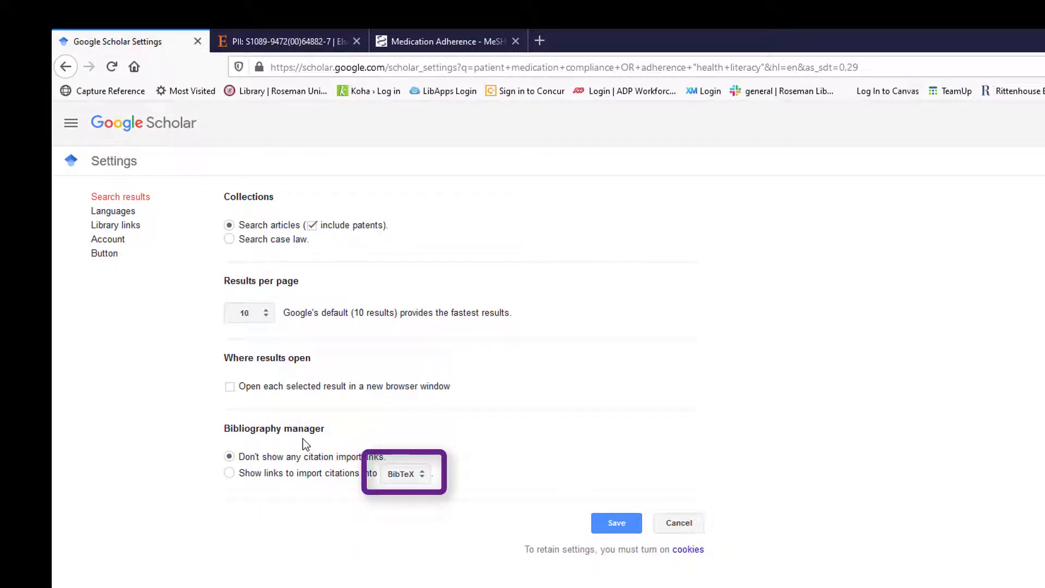
click(421, 478)
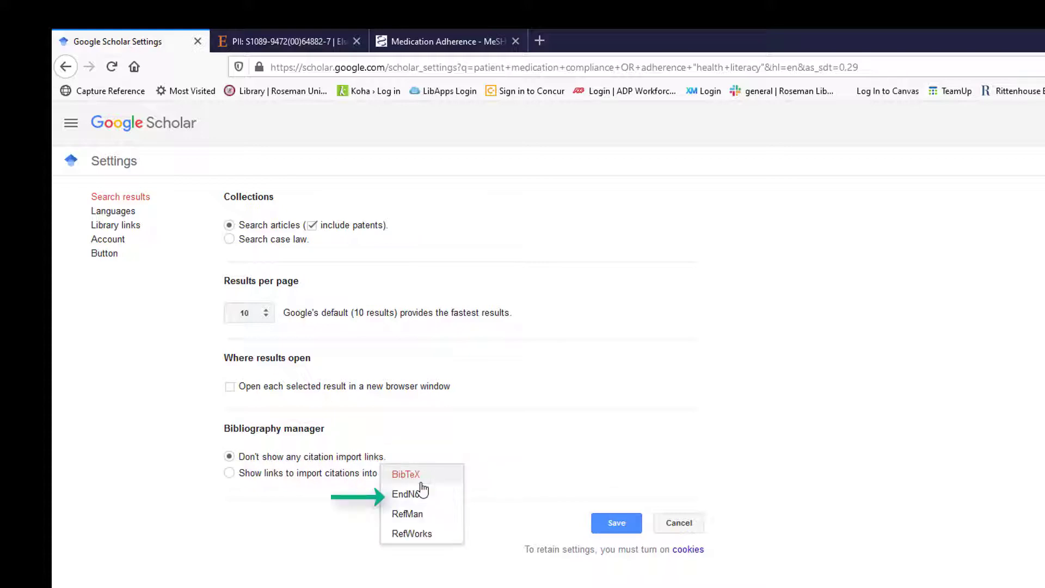
click(422, 494)
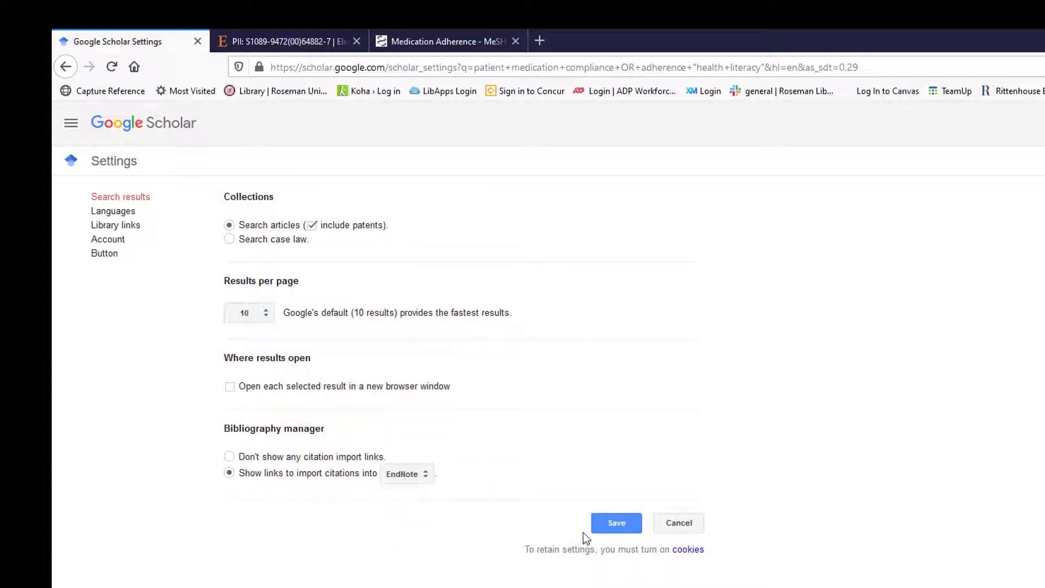
click(610, 532)
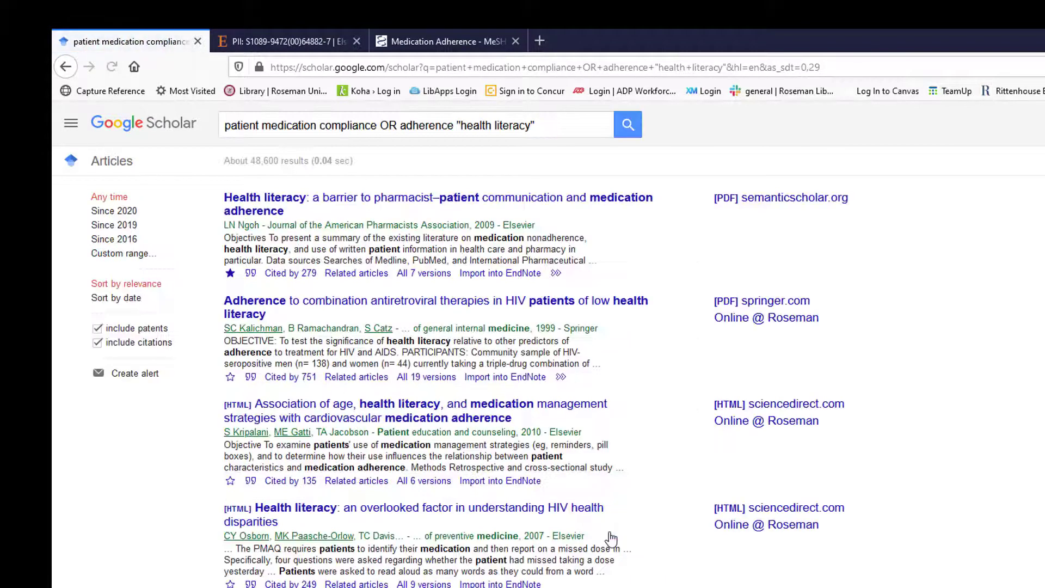